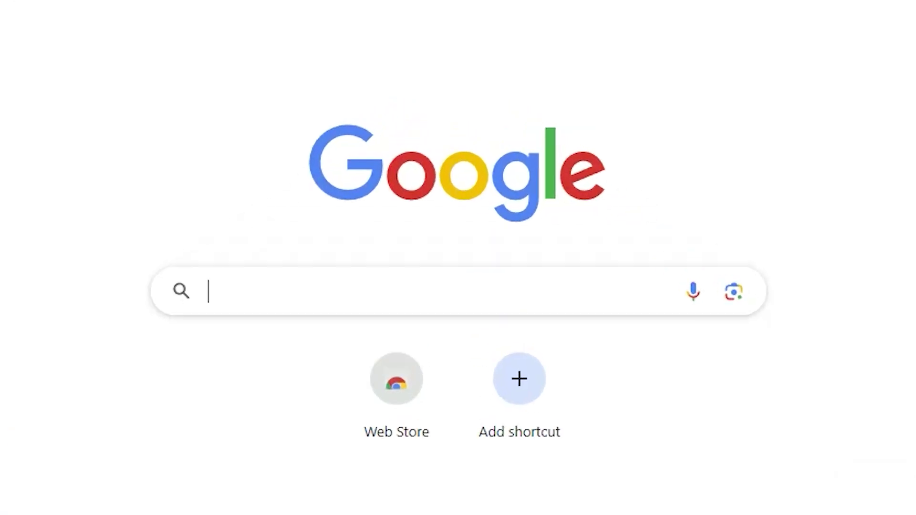
- Search Google for media.io and go to the Media.io Studio start page
text(MEDIA.I)
key(ctrl+a)
text(media.io)
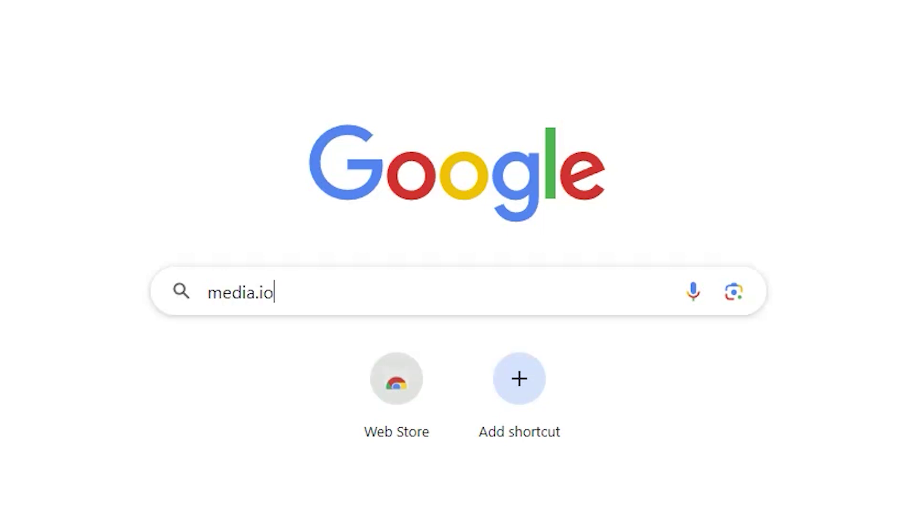
key(Return)
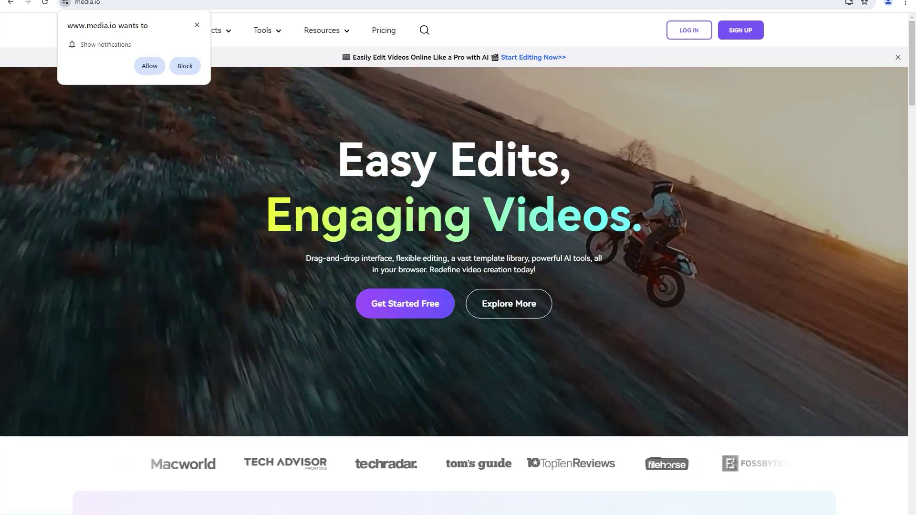
click(406, 304)
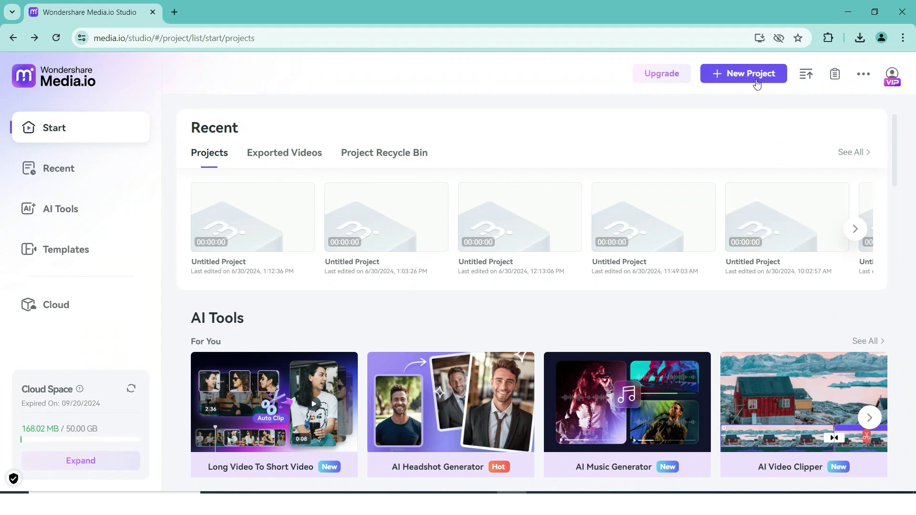
- Create a new 16:9 widescreen Untitled Project
click(750, 64)
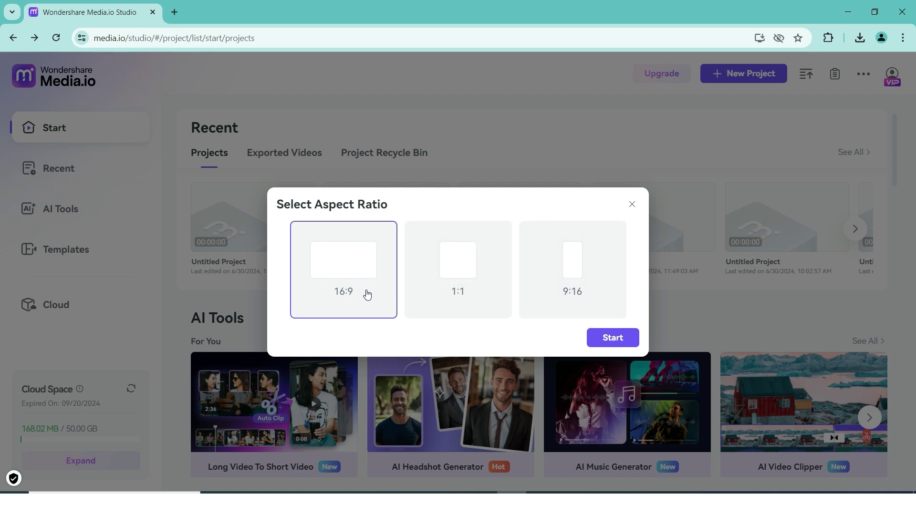
click(600, 342)
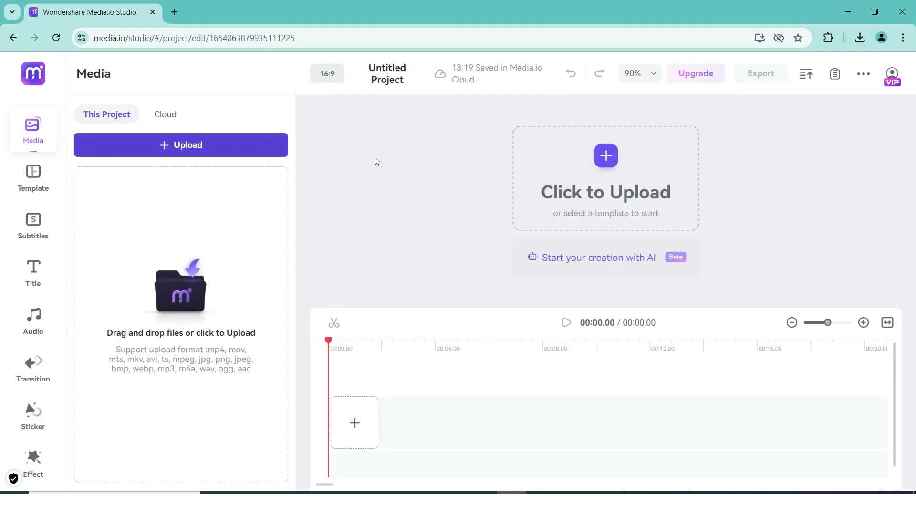
- Upload the autumn leaves clip mp44.mp4 into the project
click(607, 158)
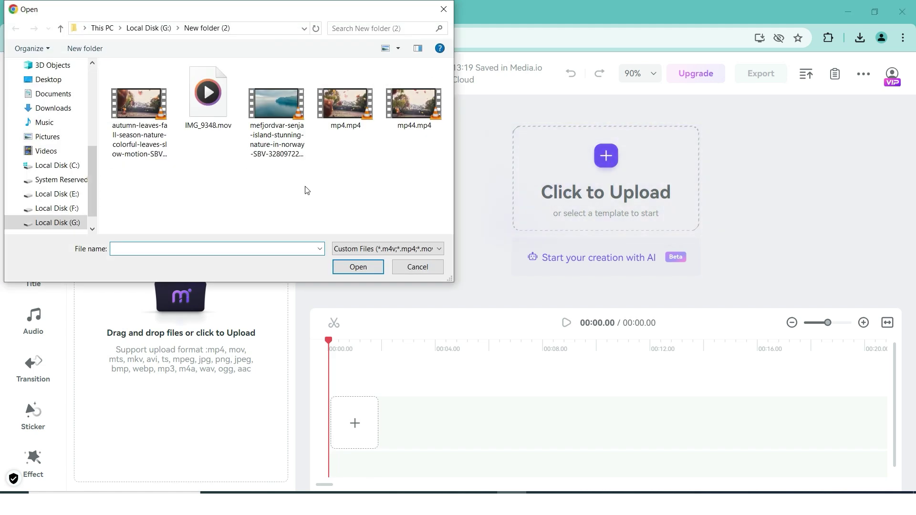
click(407, 127)
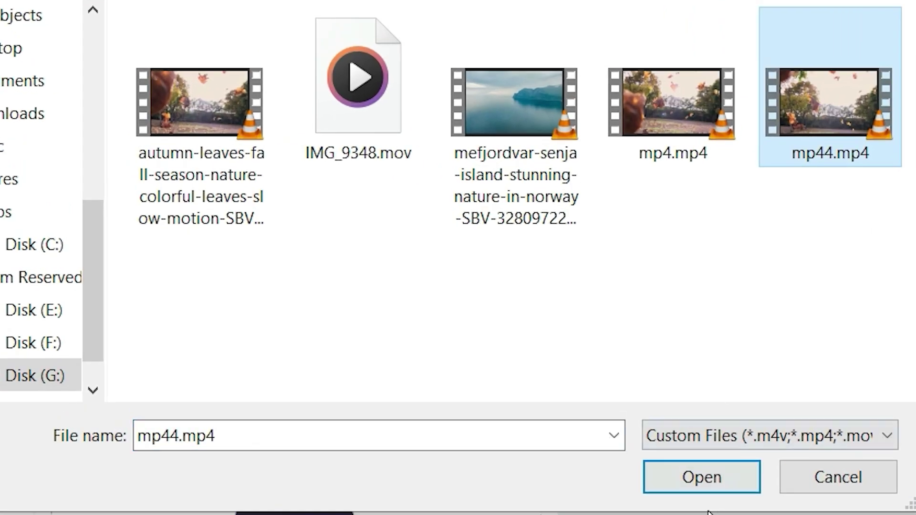
click(702, 478)
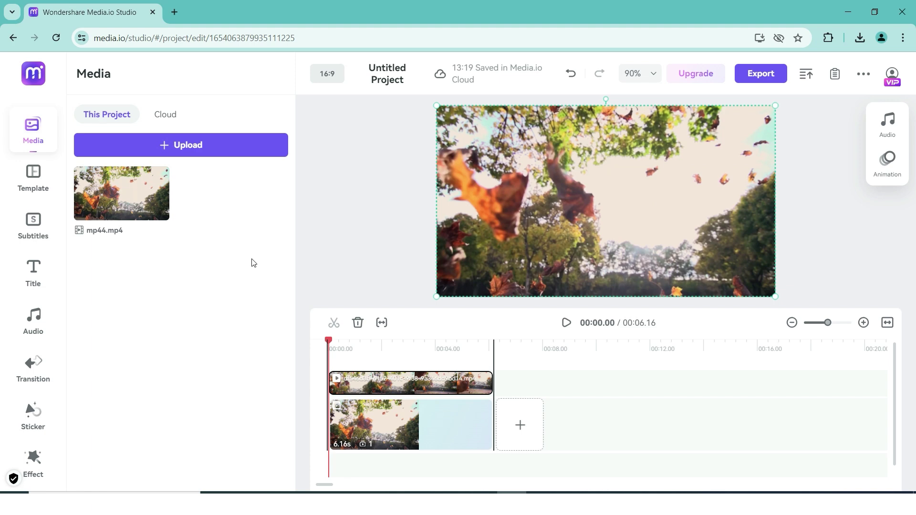
- Place the Singing-AI Music track on the timeline under the video
click(33, 327)
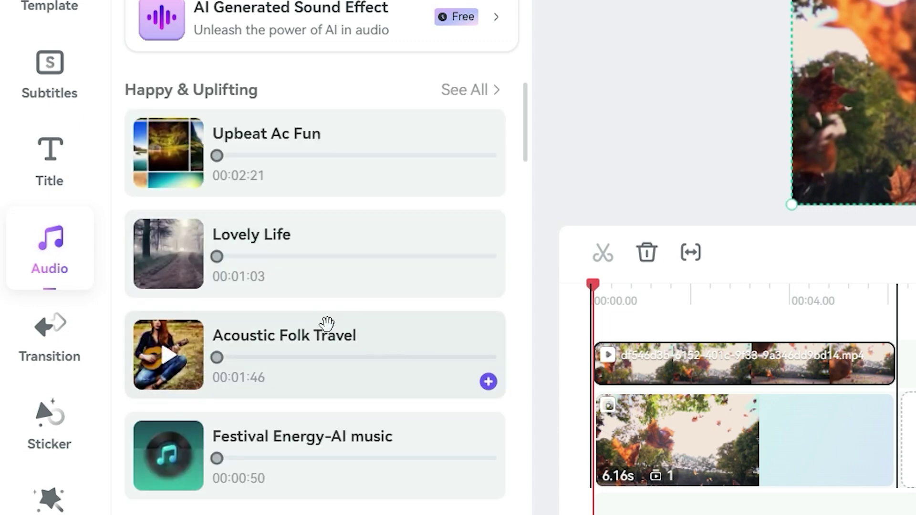
scroll(260, 279, down, 6)
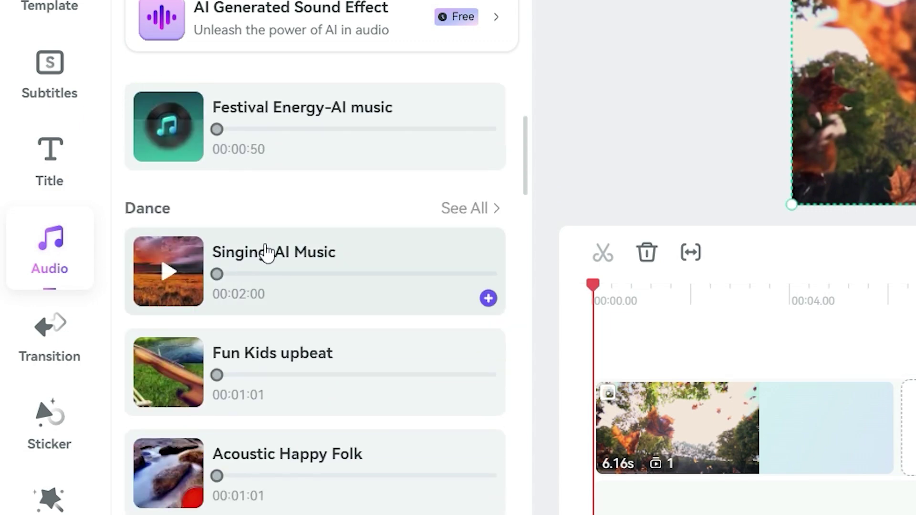
drag(525, 401, 618, 488)
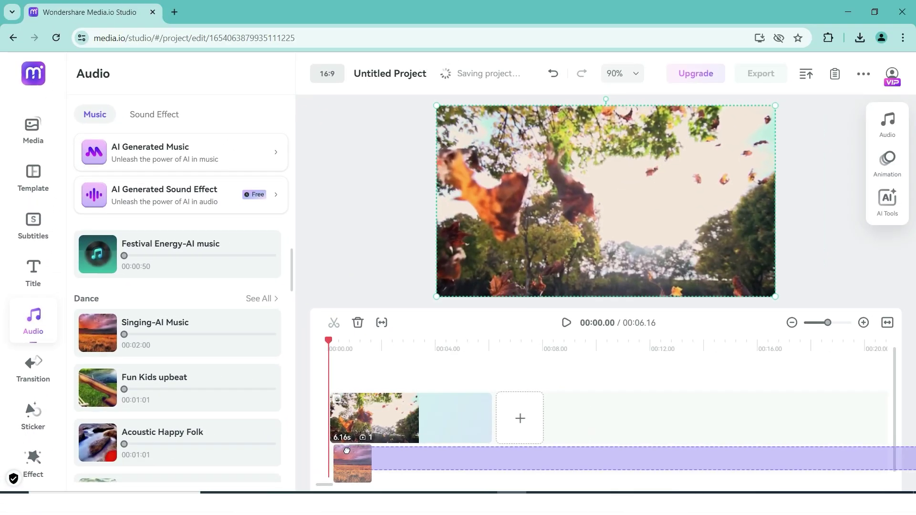
drag(342, 451, 344, 454)
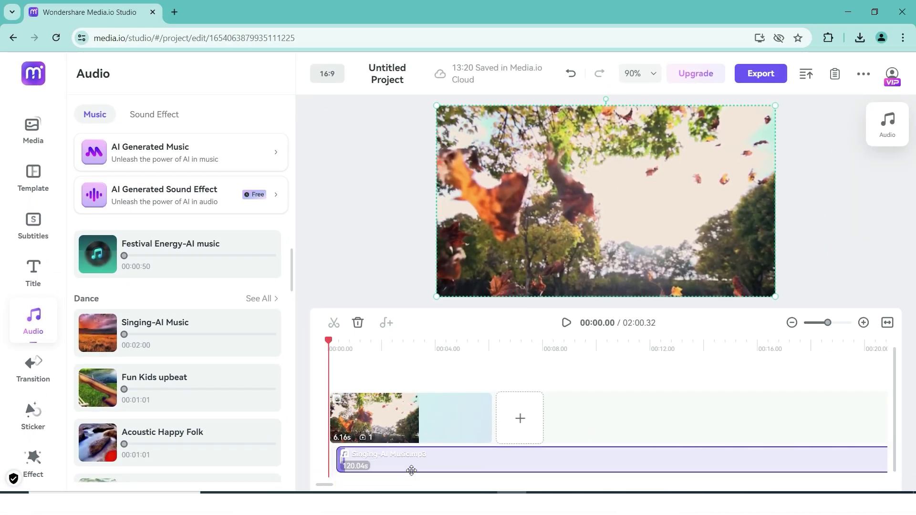
- Preview the Singing-AI Music track, then delete it from the timeline
scroll(215, 395, up, 3)
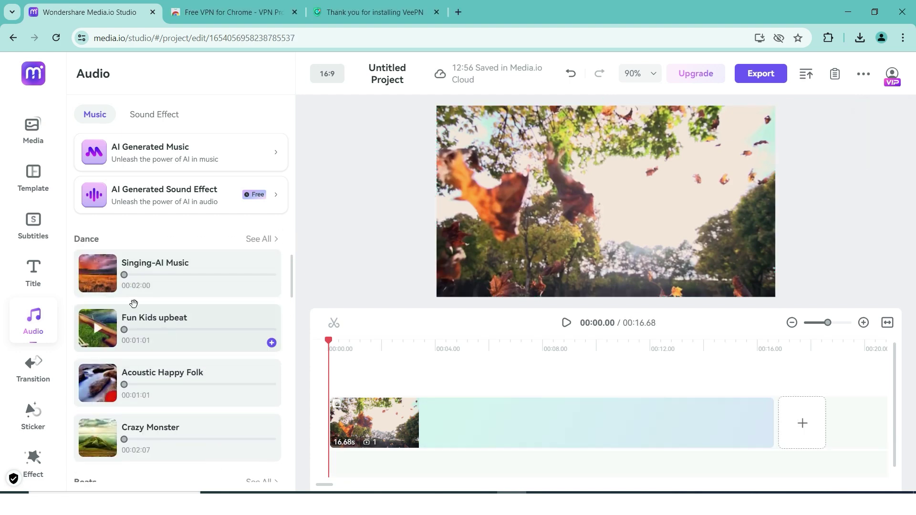
click(98, 274)
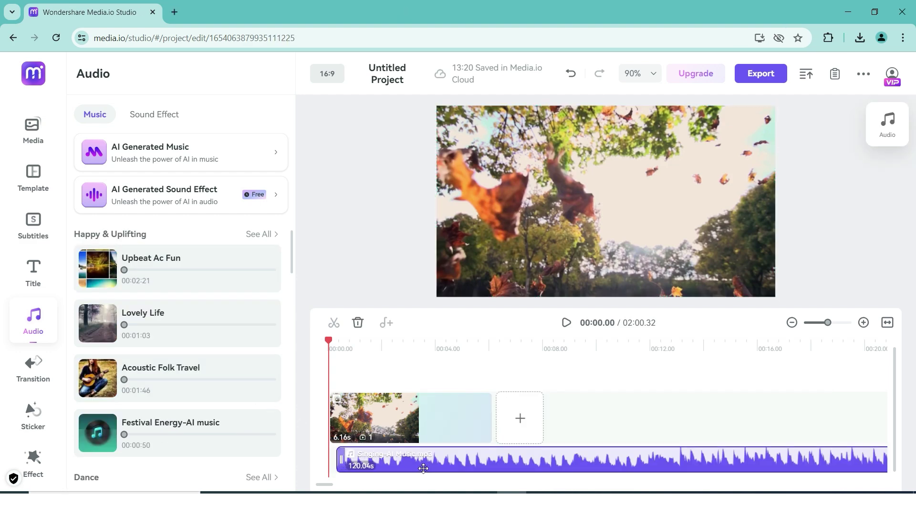
key(Delete)
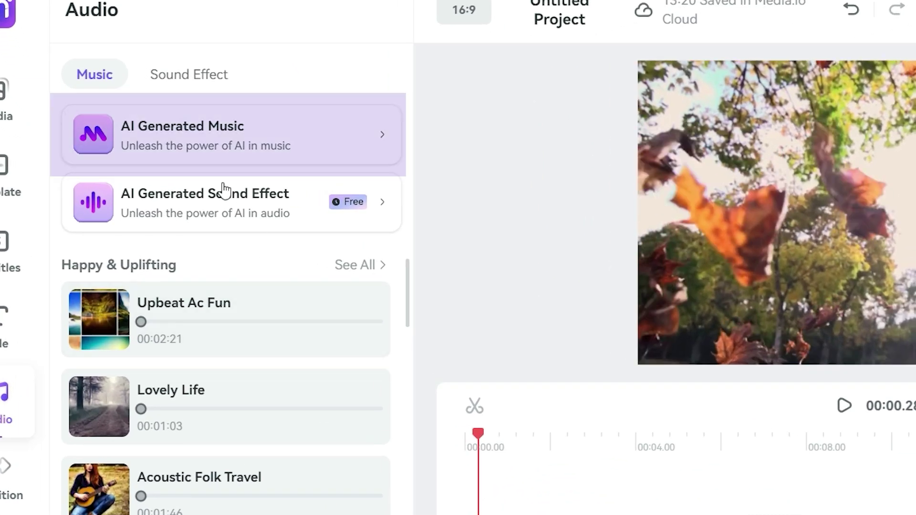
- Generate a 0:30 'orchestra music' track with AI Text To Music
click(190, 133)
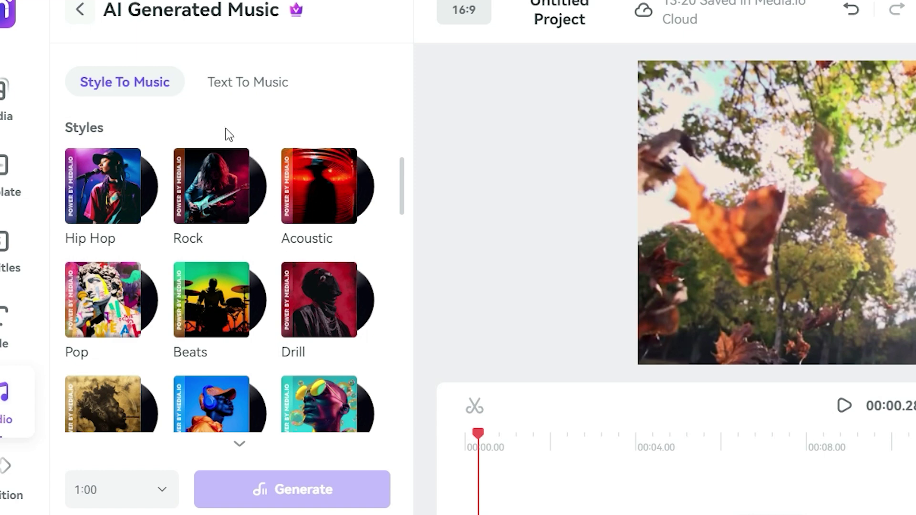
click(218, 87)
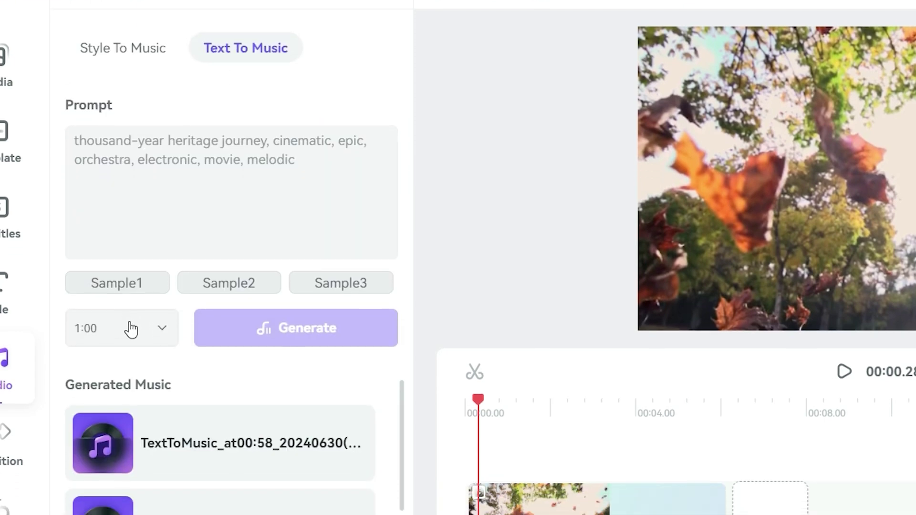
click(129, 363)
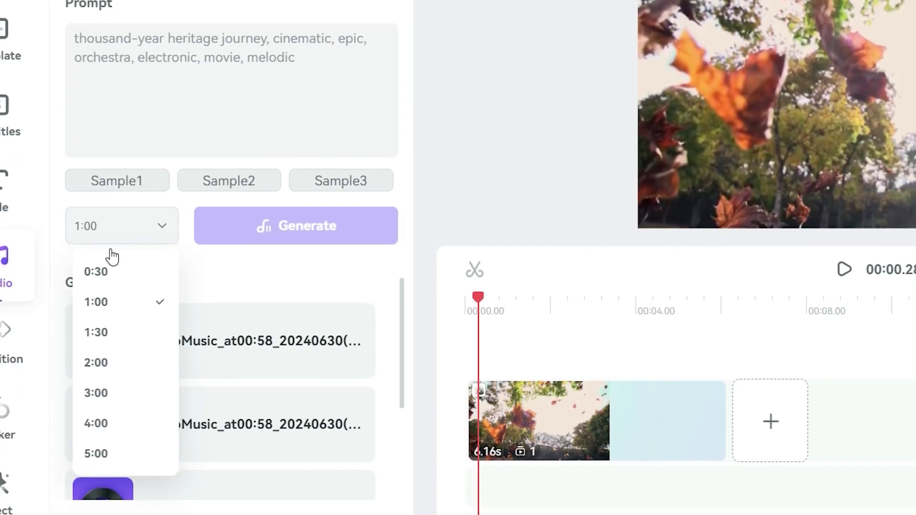
click(98, 430)
click(107, 210)
click(119, 246)
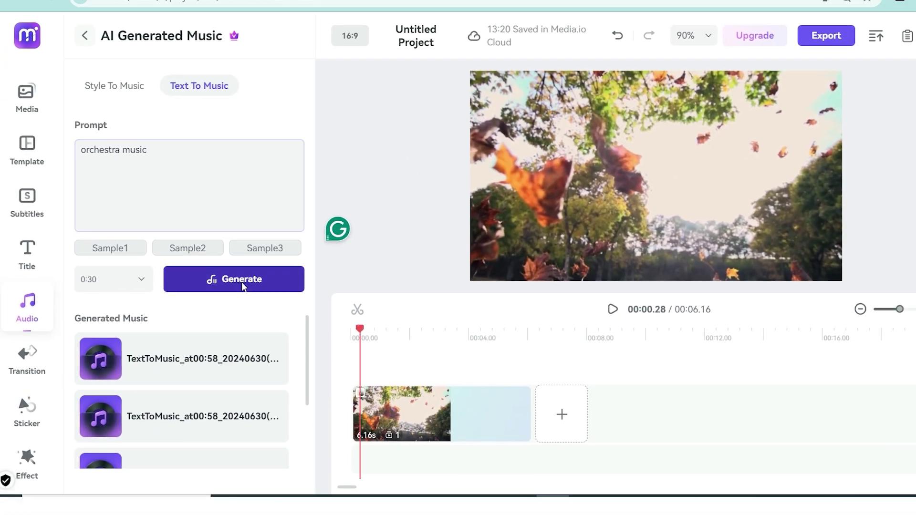
click(263, 257)
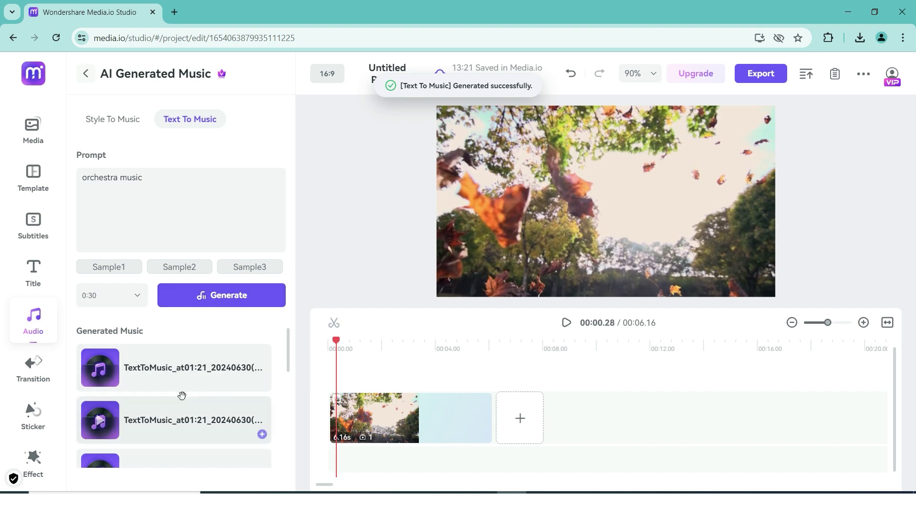
- Preview the generated orchestra track and add it to the timeline's audio
scroll(177, 396, down, 2)
scroll(143, 381, up, 1)
click(100, 373)
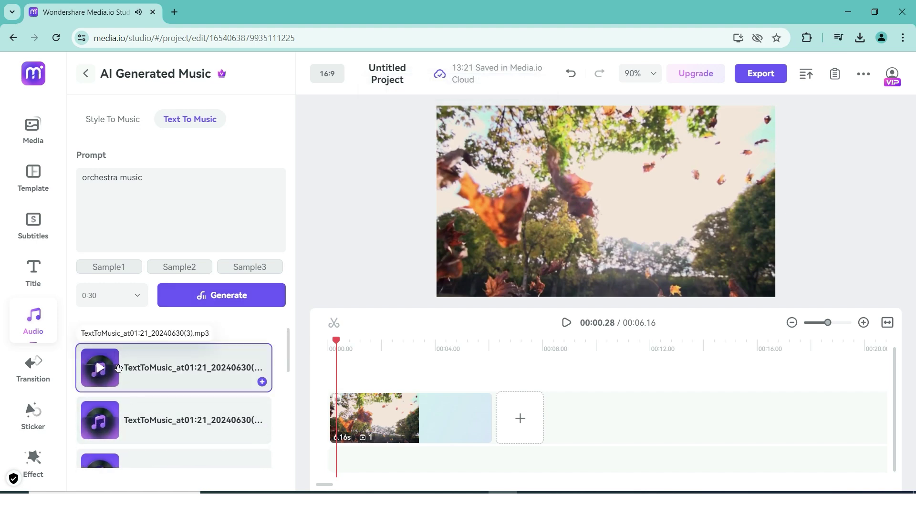
drag(119, 368, 354, 458)
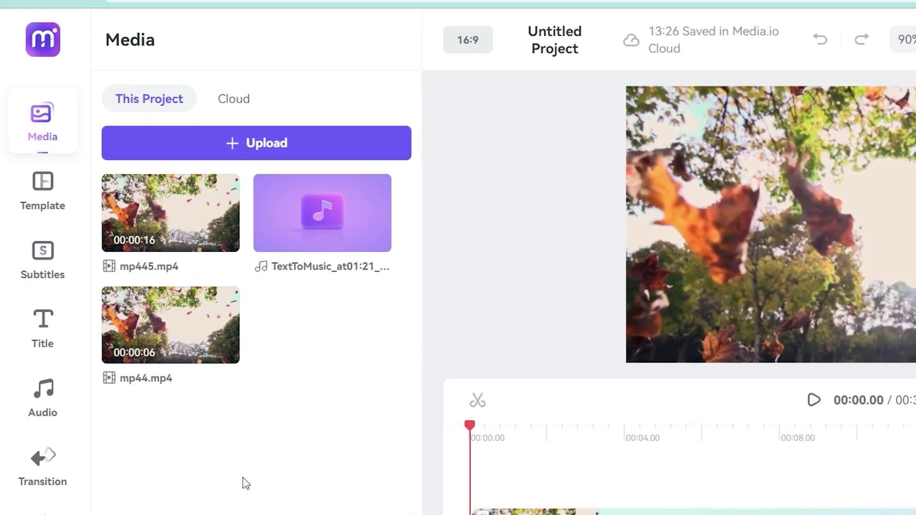
- Auto-generate English (United States) subtitles for mp445.mp4 with no translation
click(39, 260)
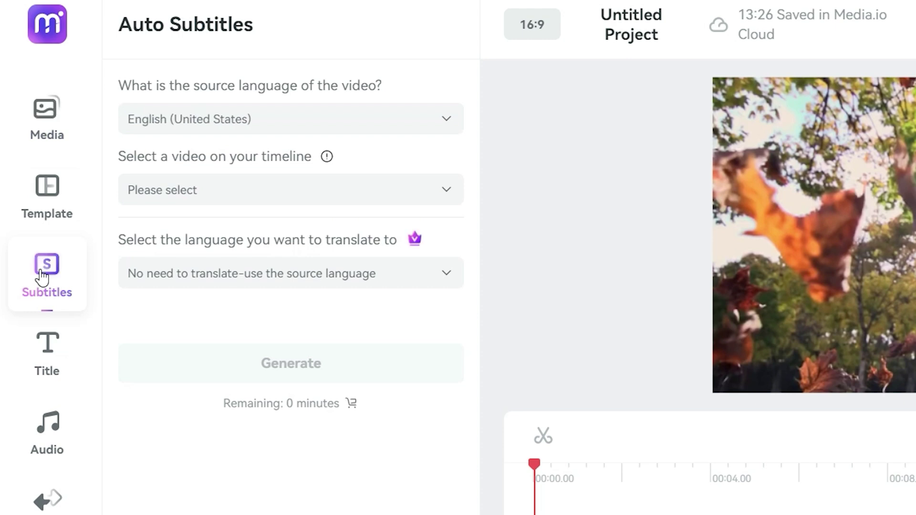
click(303, 128)
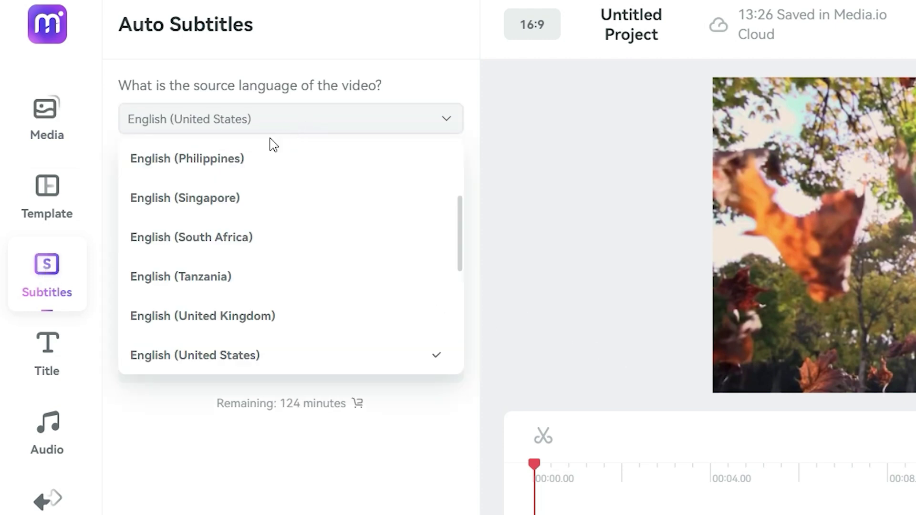
click(263, 359)
click(220, 196)
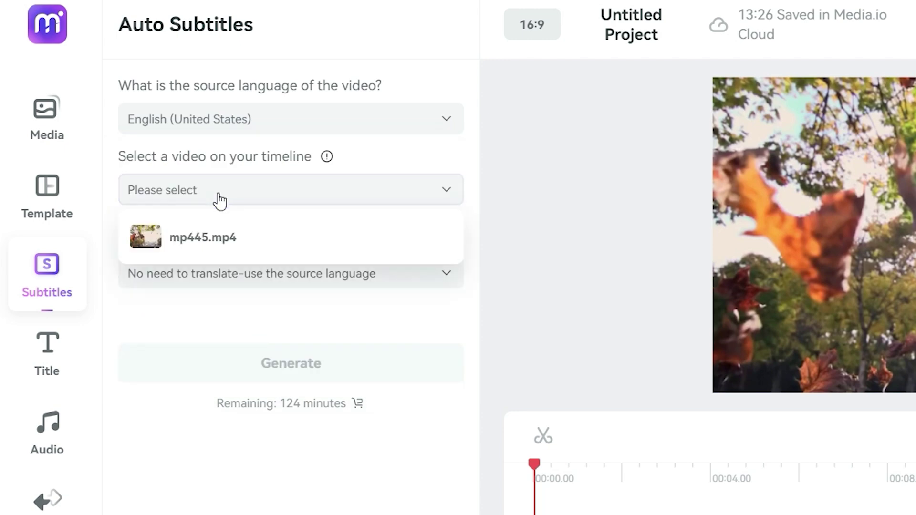
click(225, 237)
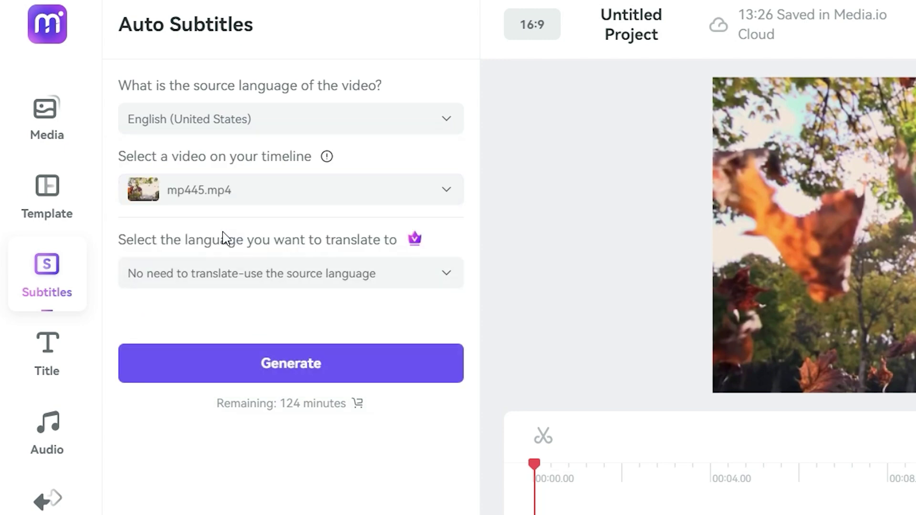
click(235, 277)
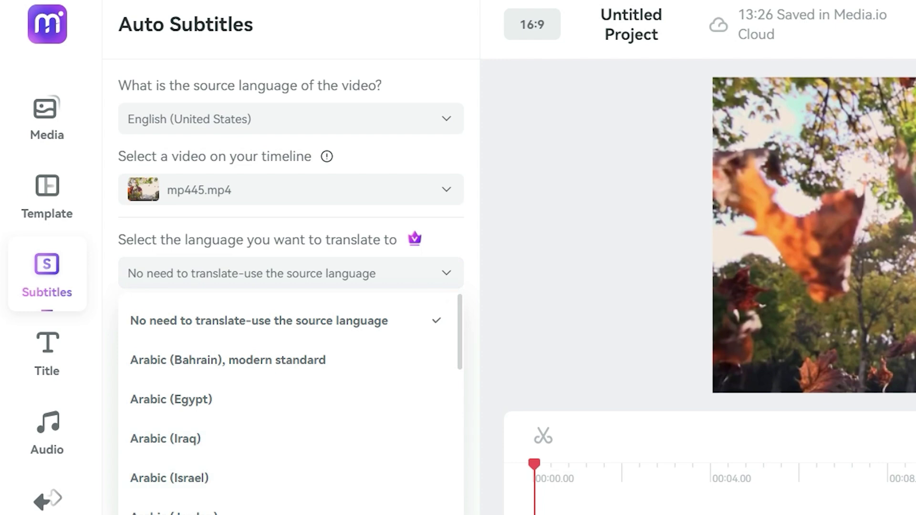
key(Escape)
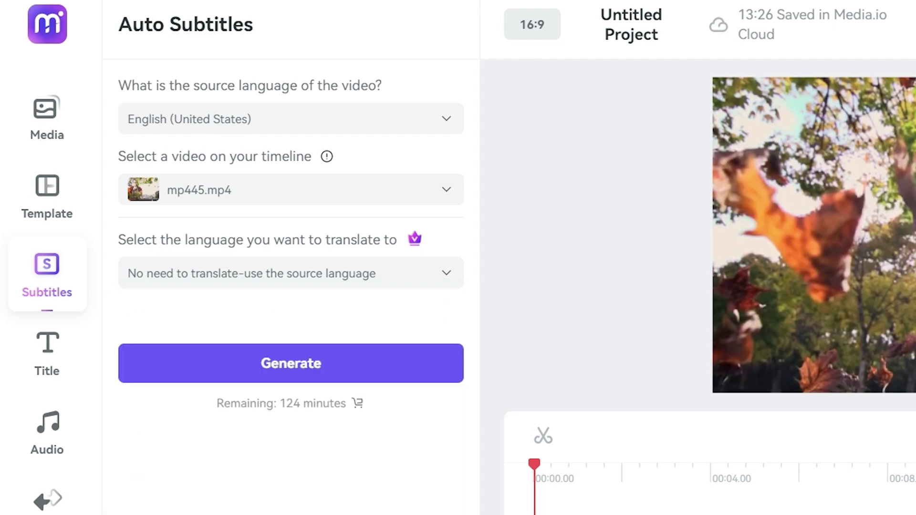
click(253, 370)
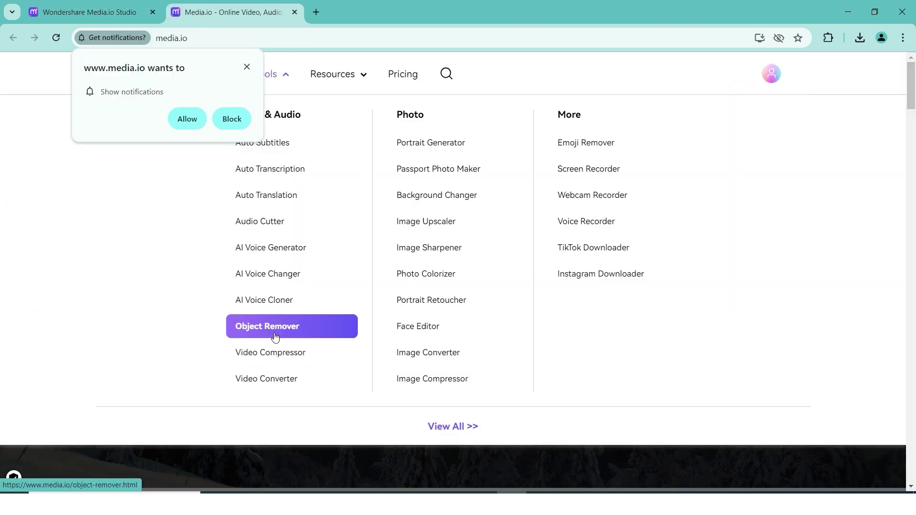
- Launch the Object Remover tool and bring up its upload file picker
click(276, 334)
click(272, 341)
click(551, 309)
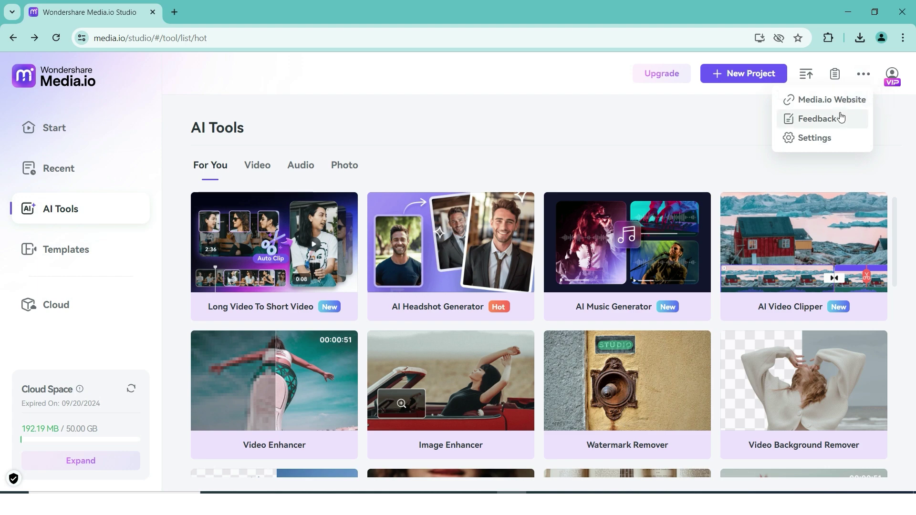
- Reopen Object Remover from the Media.io website in a new tab and bring up its file picker
click(829, 99)
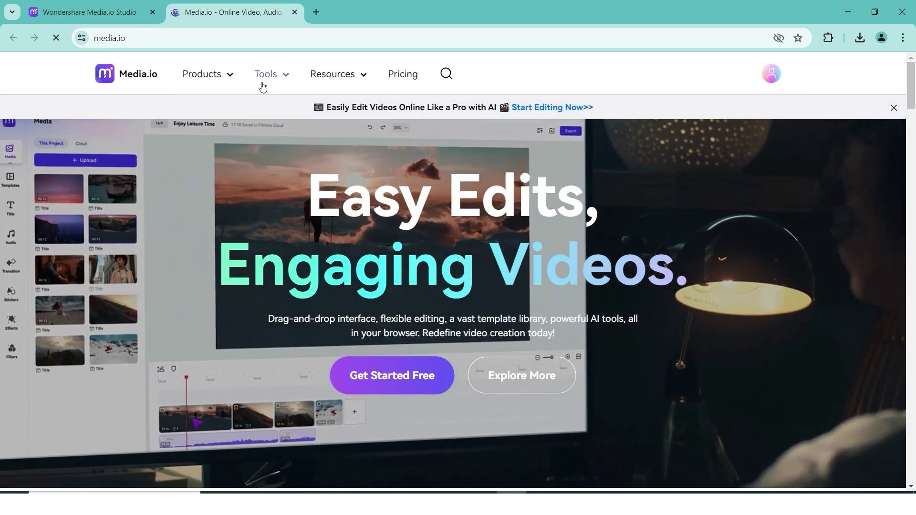
mouse_move(262, 84)
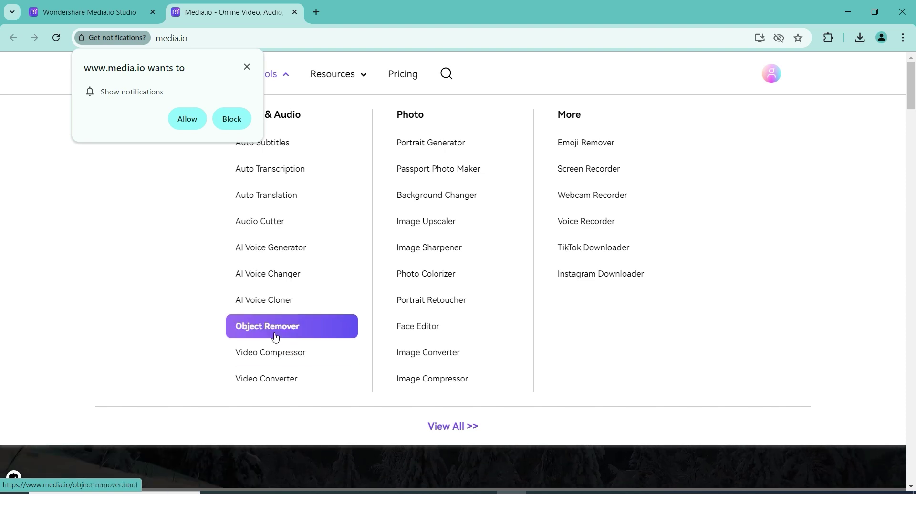
click(275, 337)
click(194, 325)
click(555, 312)
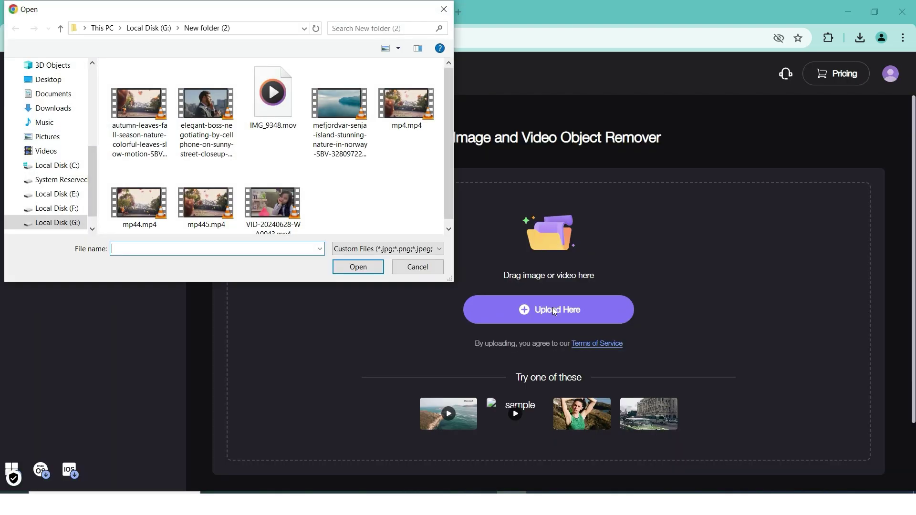
- Load VID-20240628-WA0043.mp4, mark the pink diffuser with a 41px brush, and erase it
click(293, 205)
click(358, 267)
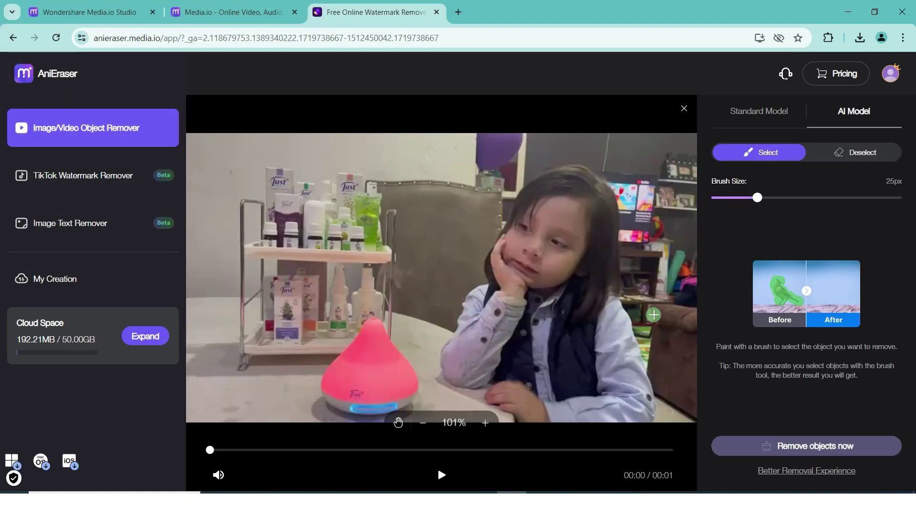
drag(758, 197, 789, 200)
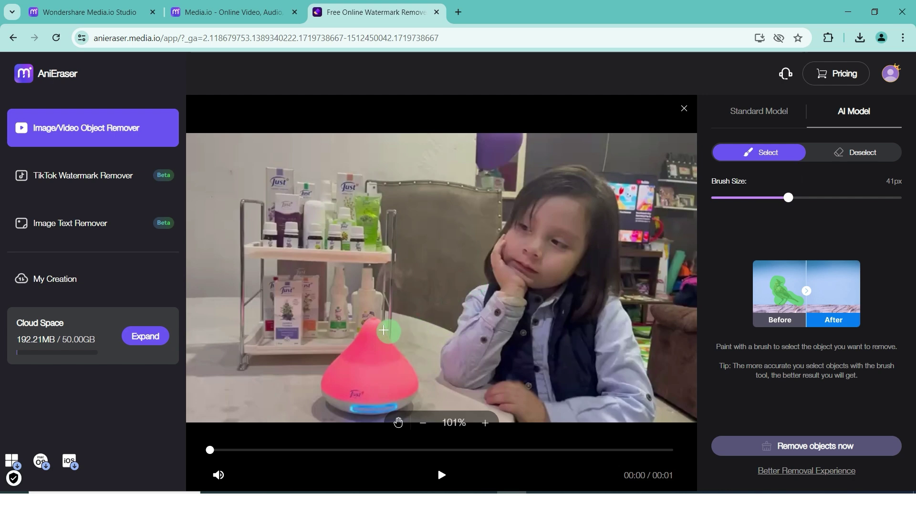
mouse_move(361, 335)
mouse_down()
mouse_move(327, 383)
mouse_move(350, 397)
mouse_move(399, 396)
mouse_move(407, 388)
mouse_move(391, 338)
mouse_move(350, 377)
mouse_move(395, 372)
mouse_move(381, 367)
mouse_move(359, 393)
mouse_move(339, 395)
mouse_move(387, 400)
mouse_up()
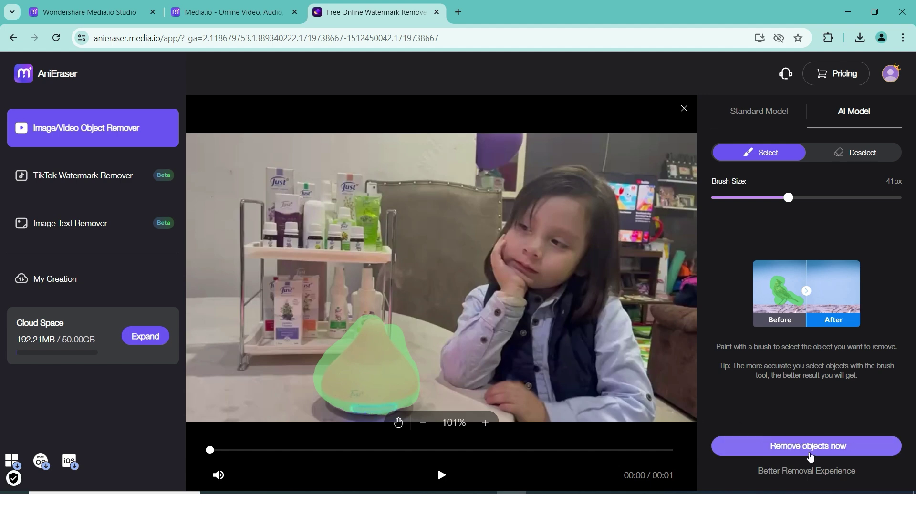
click(807, 454)
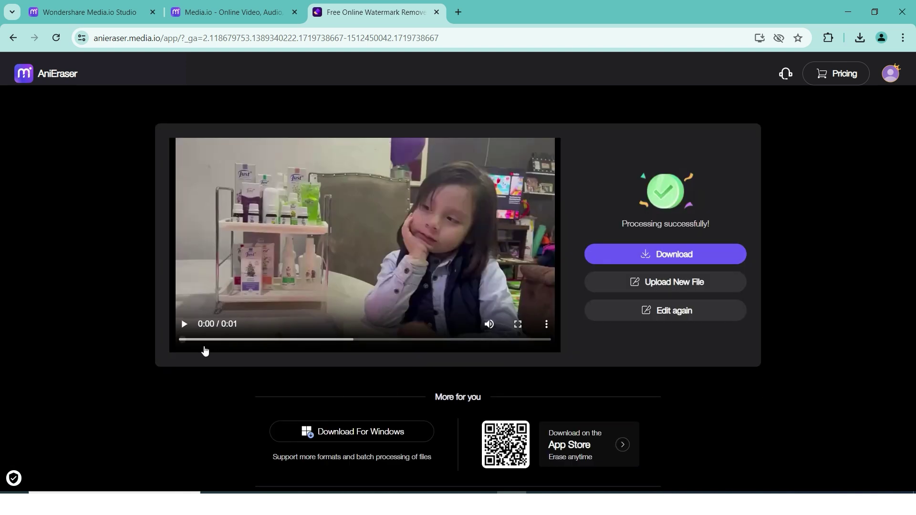
- Play the cleaned-up result and download the processed video
click(185, 326)
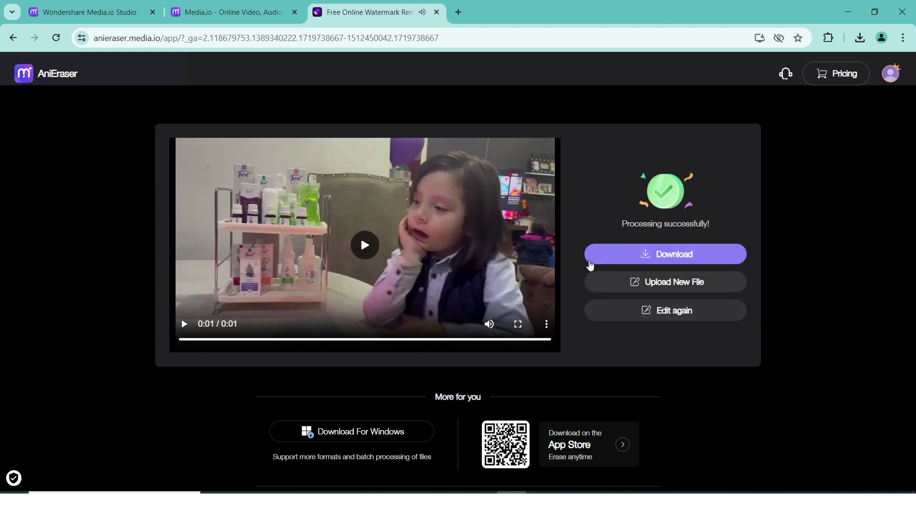
click(616, 265)
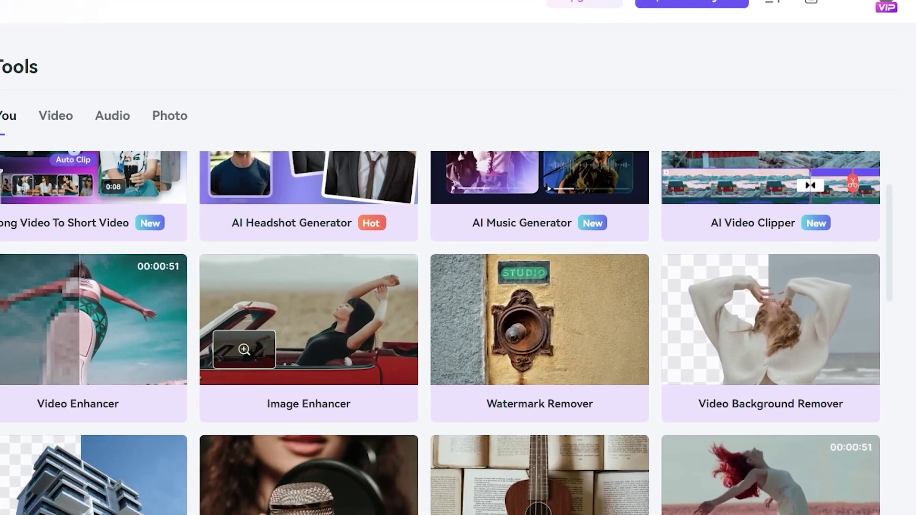
- Upload the businessman-on-the-phone clip to the Video Background Remover
mouse_move(839, 344)
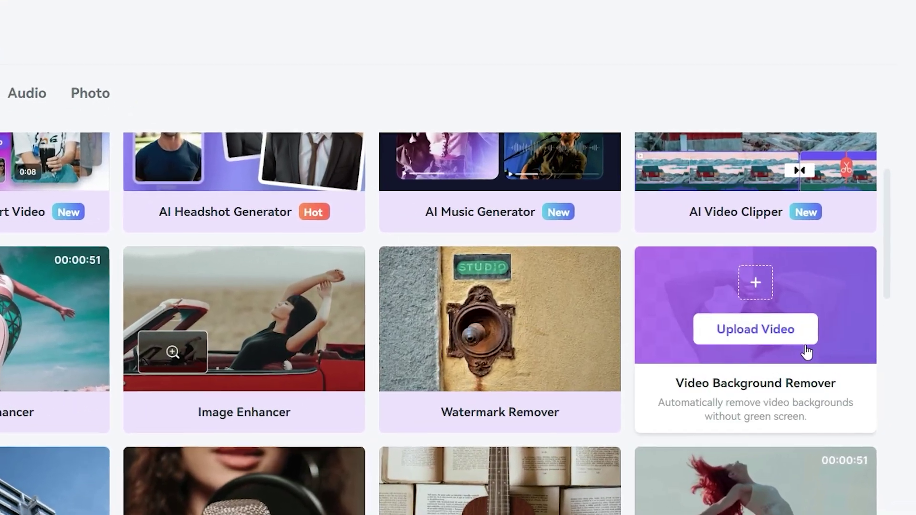
click(758, 335)
click(266, 327)
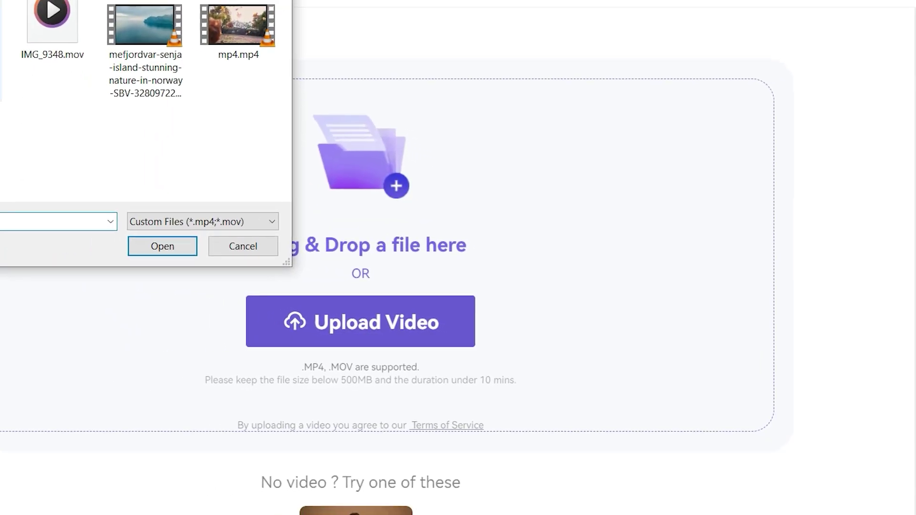
click(0, 21)
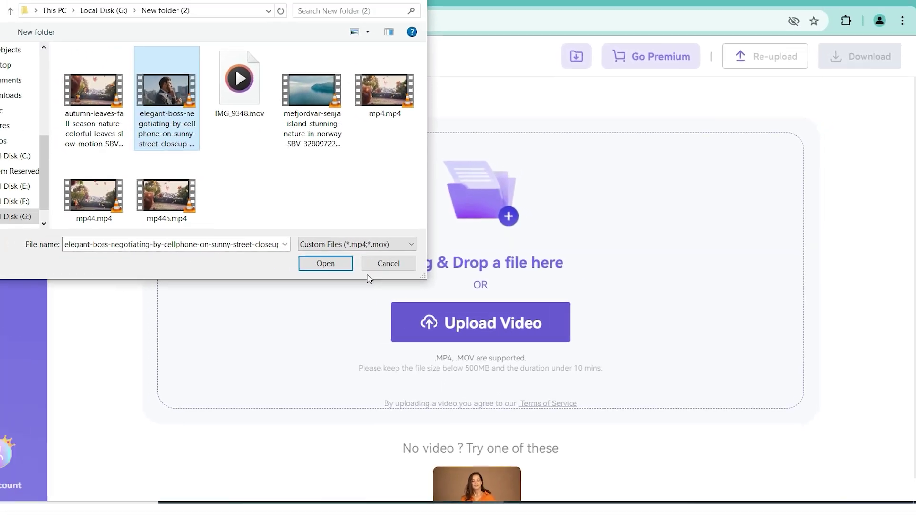
click(162, 246)
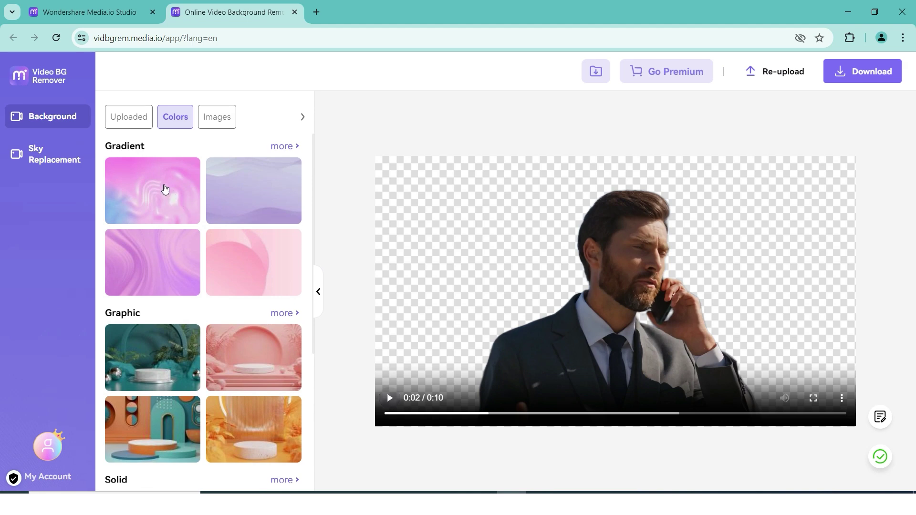
- Browse the stock image and uploaded backgrounds, then return to the pink podium-and-plants Graphic background
scroll(166, 250, down, 3)
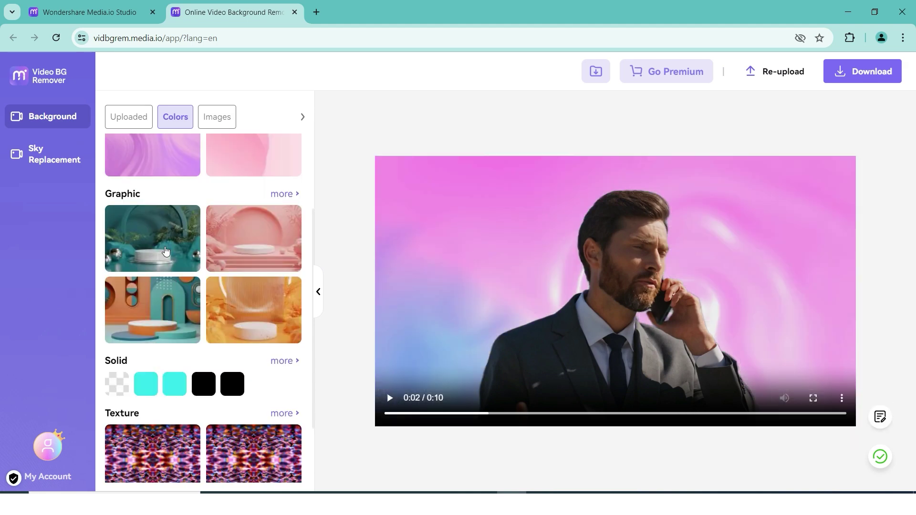
scroll(222, 296, down, 2)
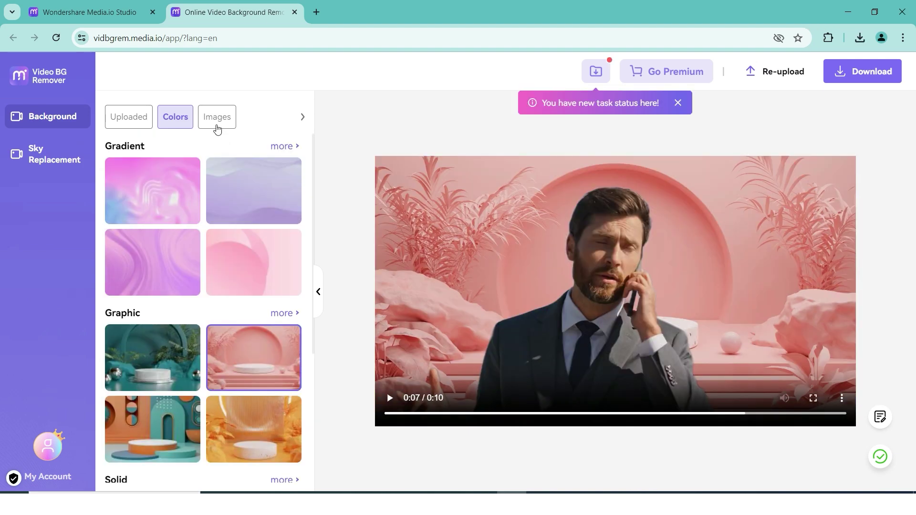
click(216, 123)
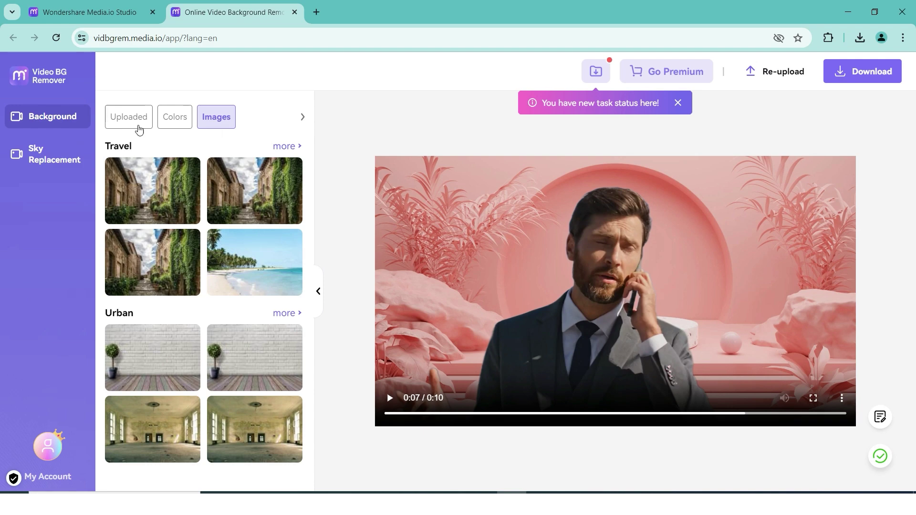
click(138, 126)
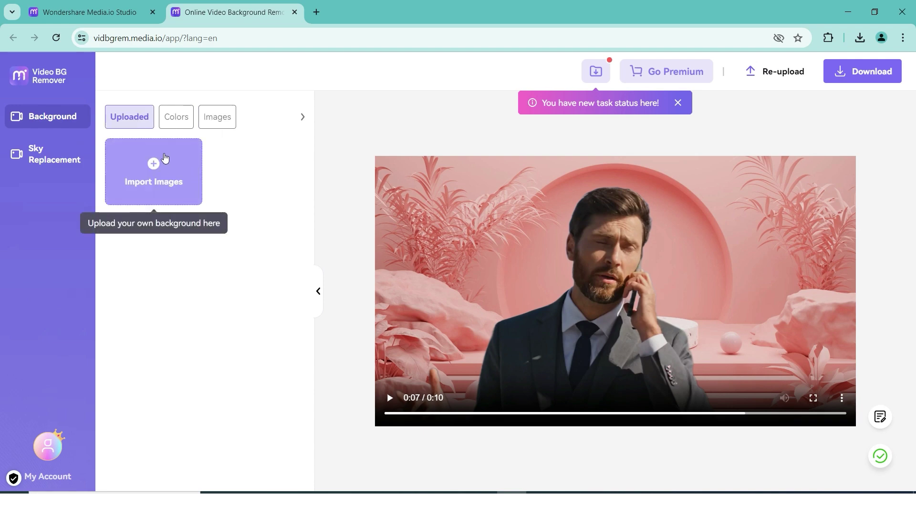
click(176, 117)
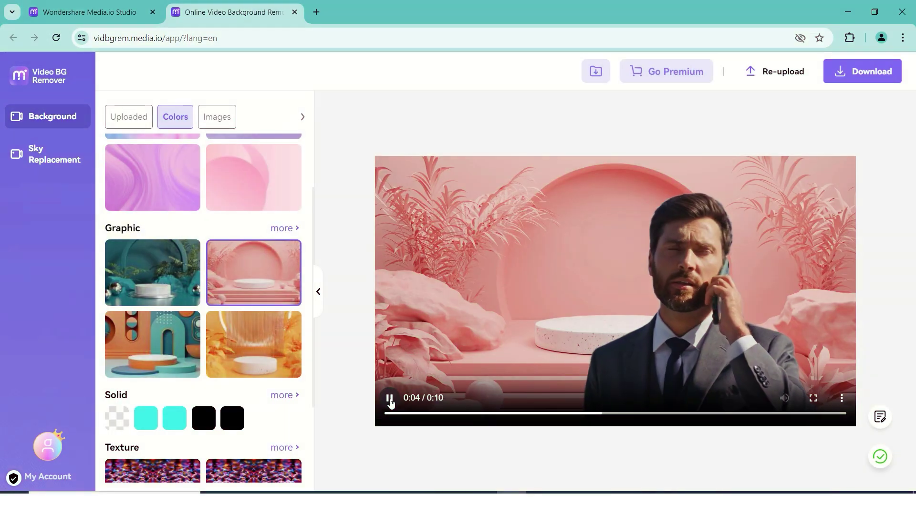
- Pause the preview and export the pink-background businessman video with the confirmed download settings
click(390, 398)
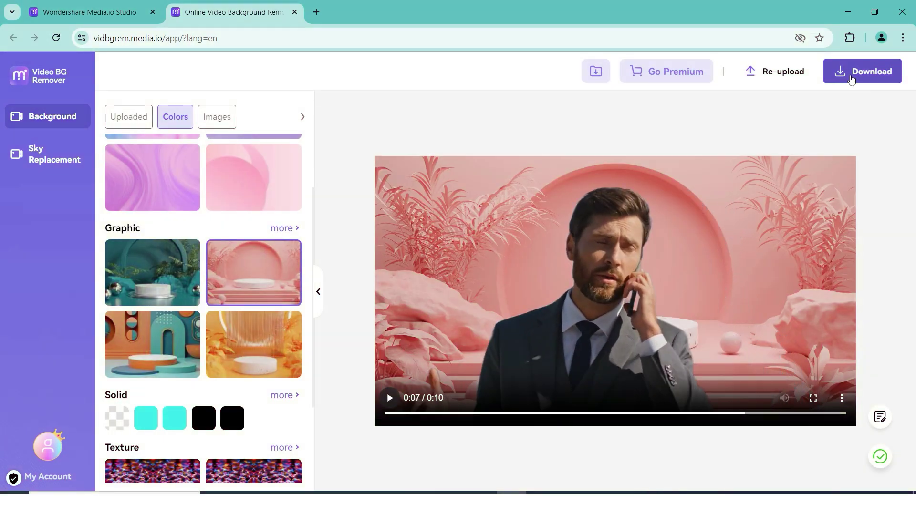
click(863, 72)
click(806, 375)
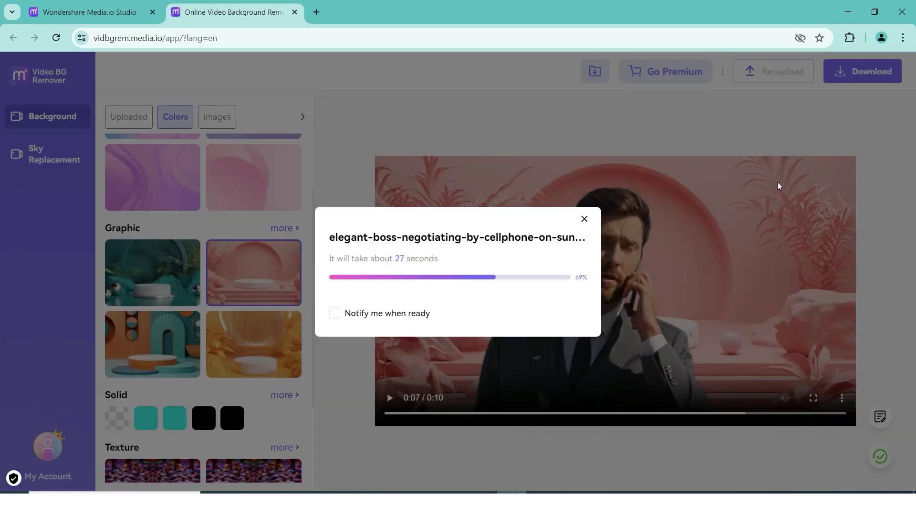